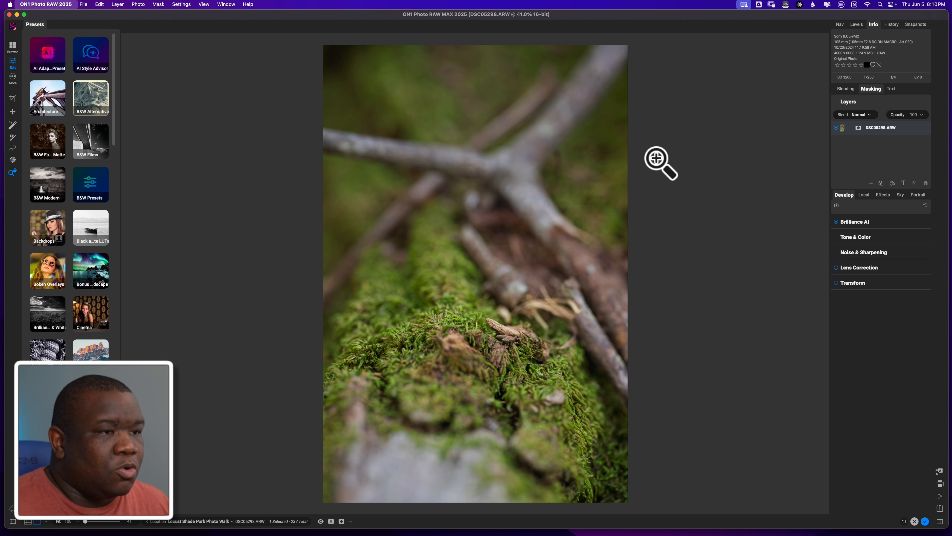
Open the preferences and review the Brilliance AI default settings.
{"action": "key", "text": "super+comma"}
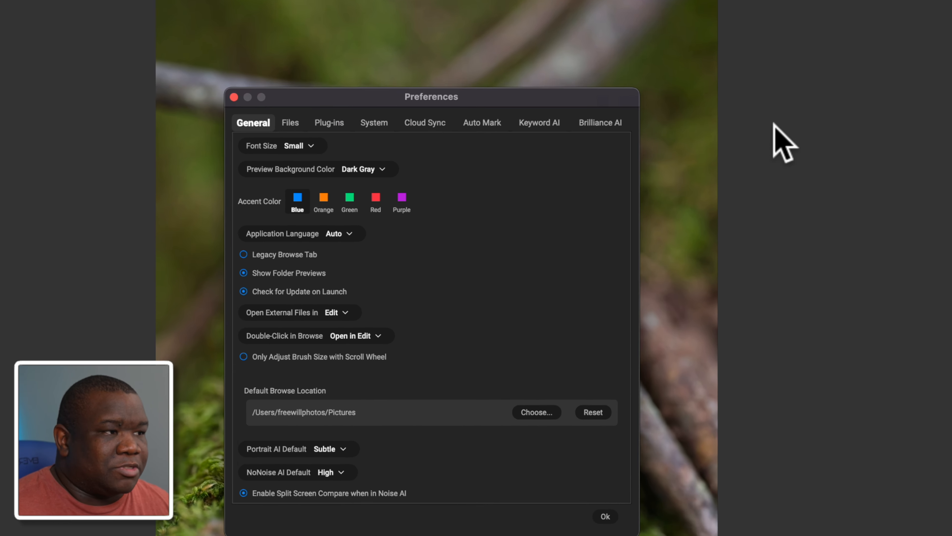
{"action": "left_click", "coordinate": [611, 123]}
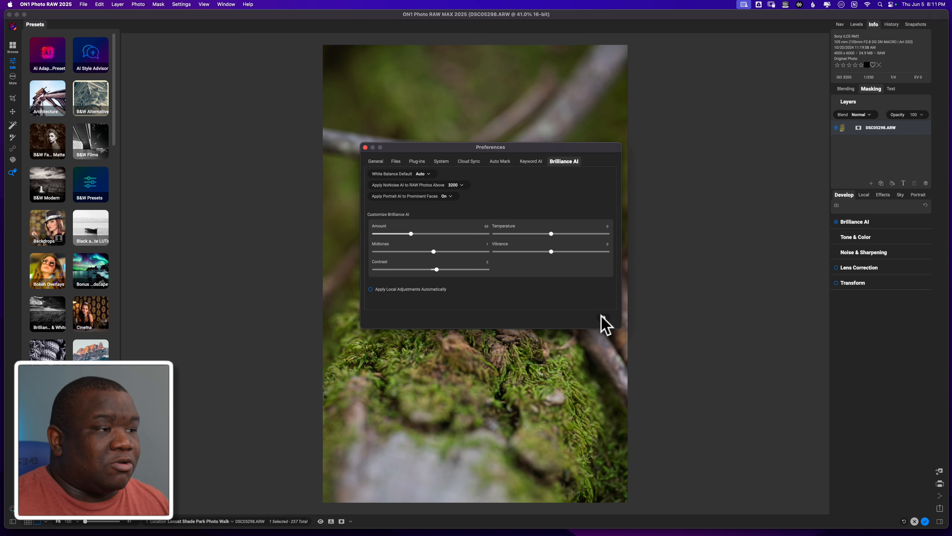
{"action": "left_click", "coordinate": [603, 317]}
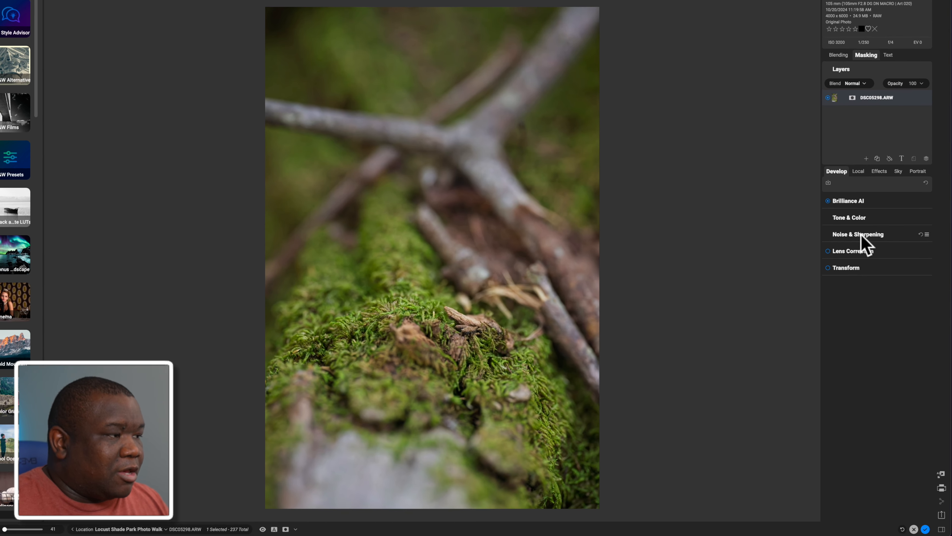
Expand and collapse the Noise & Sharpening, Brilliance AI and Tone & Color develop panels to review their settings.
{"action": "left_click", "coordinate": [863, 252]}
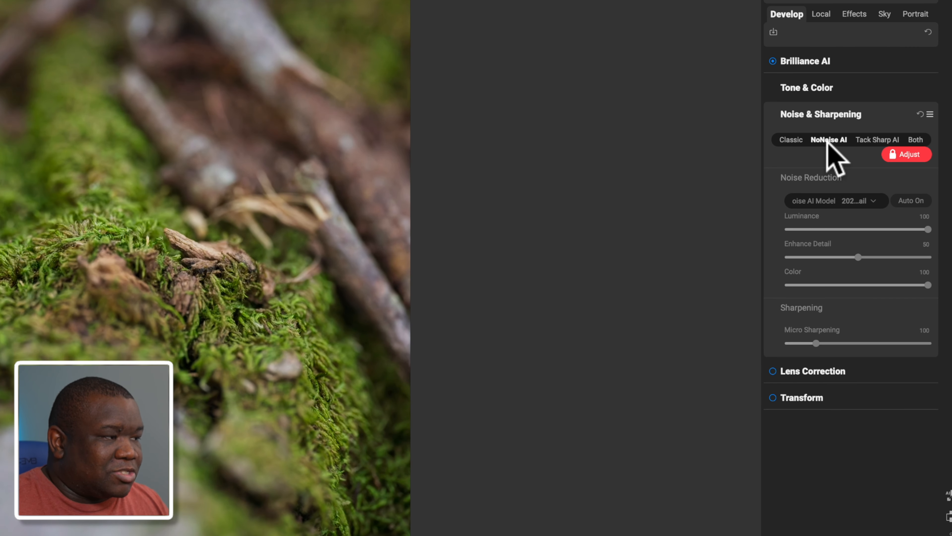
{"action": "left_click", "coordinate": [822, 114]}
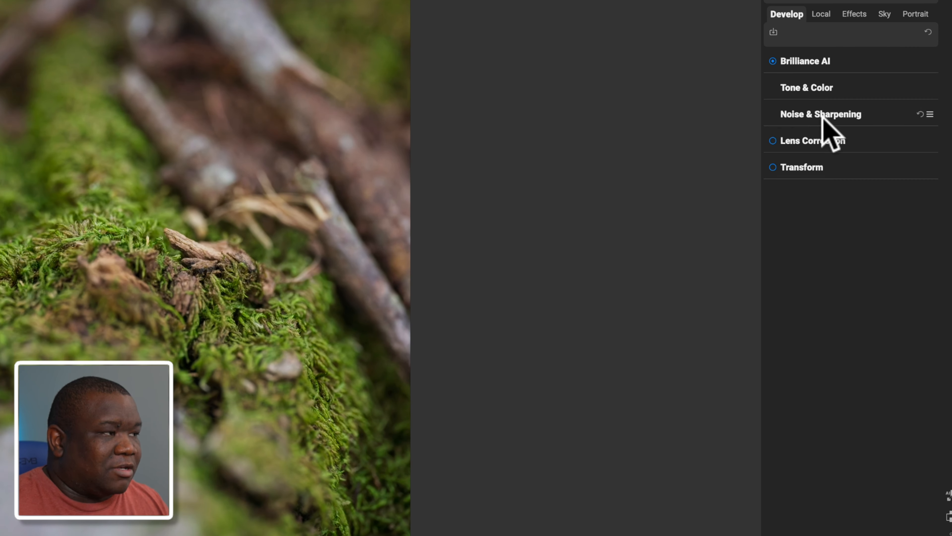
{"action": "left_click", "coordinate": [817, 63]}
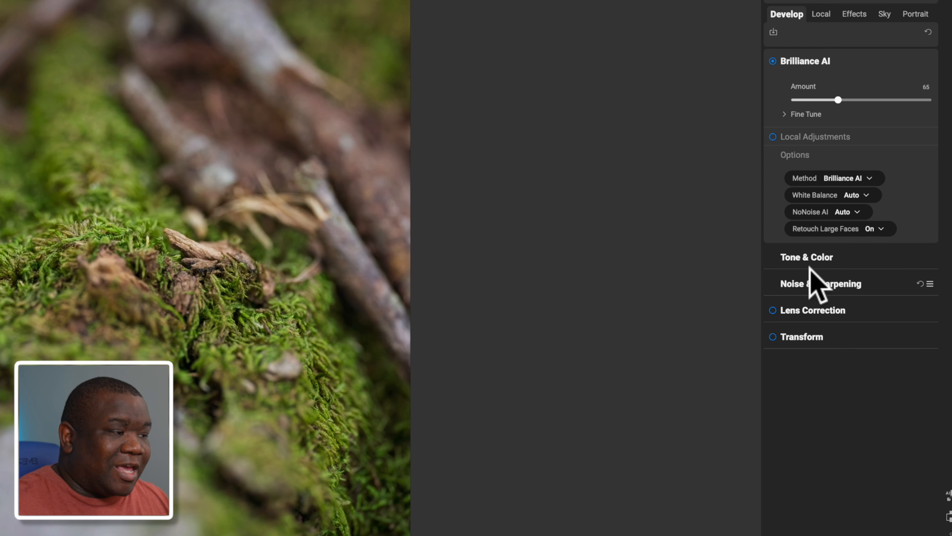
{"action": "left_click", "coordinate": [806, 62]}
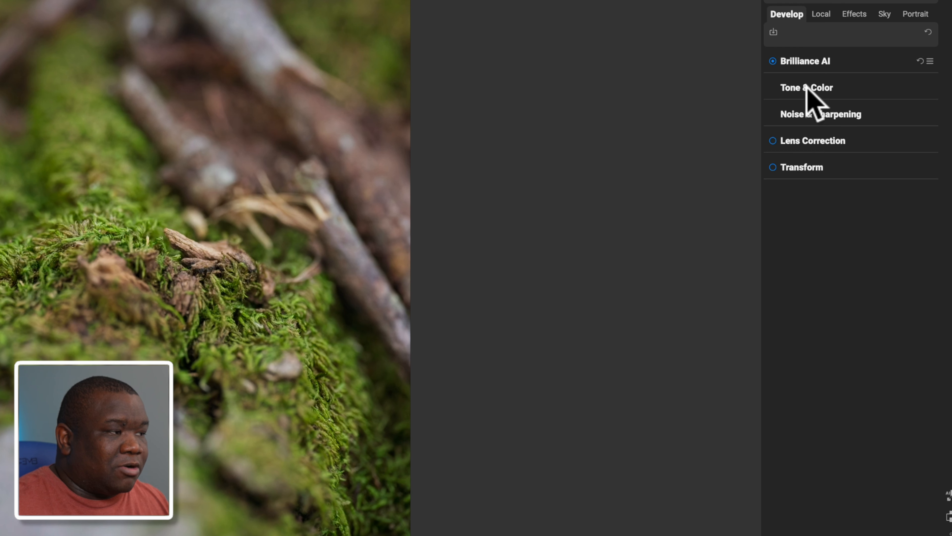
{"action": "left_click", "coordinate": [808, 89]}
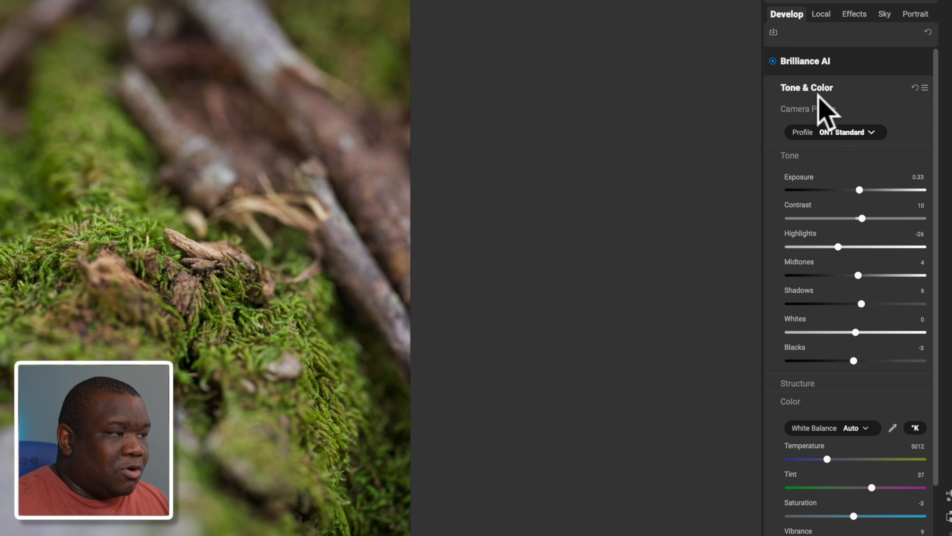
{"action": "left_click", "coordinate": [816, 88]}
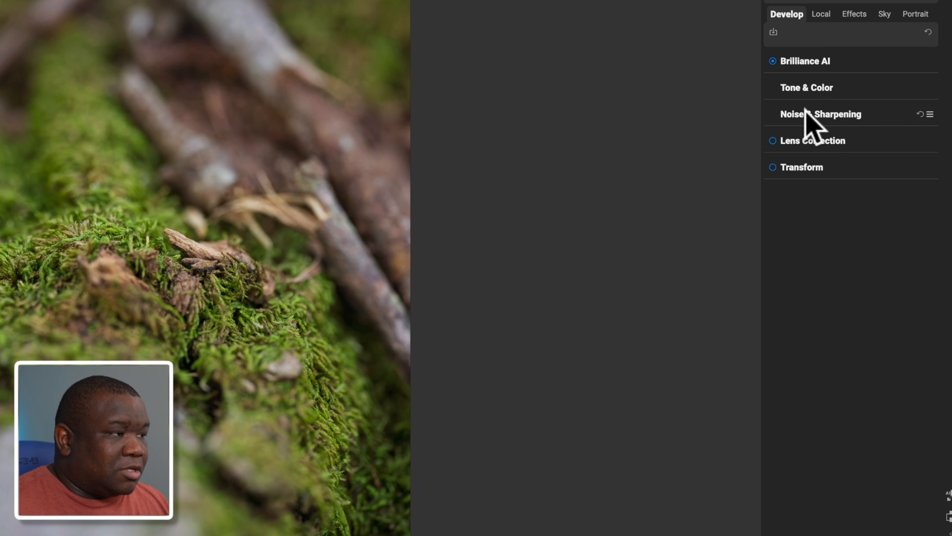
Set the Tone & Color camera profile to Sony ILCE-9M2 Camera Landscape.dcp.
{"action": "left_click", "coordinate": [806, 84]}
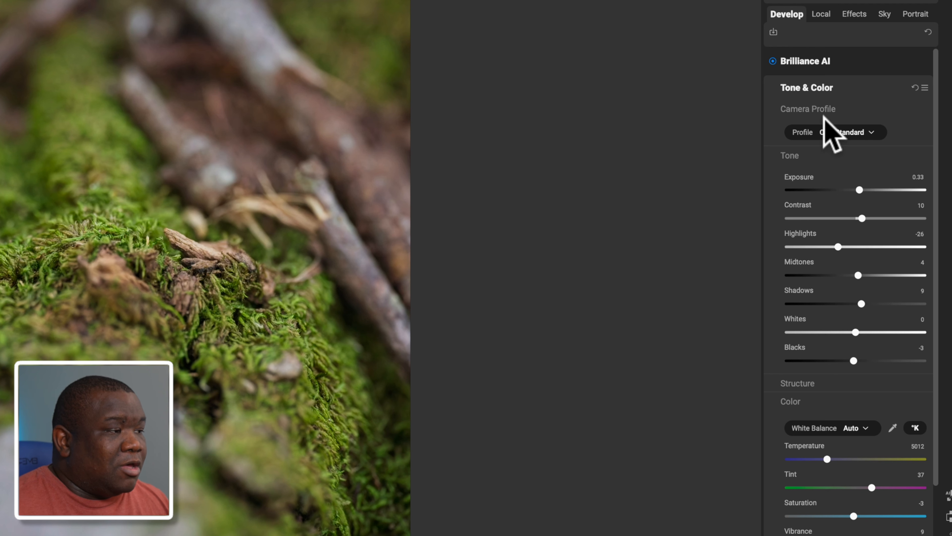
{"action": "left_click", "coordinate": [822, 107]}
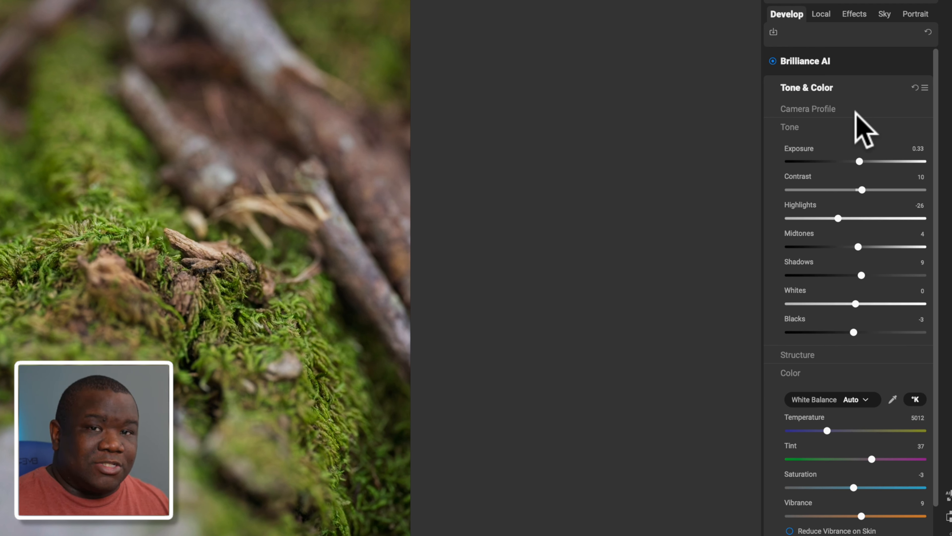
{"action": "left_click", "coordinate": [806, 109]}
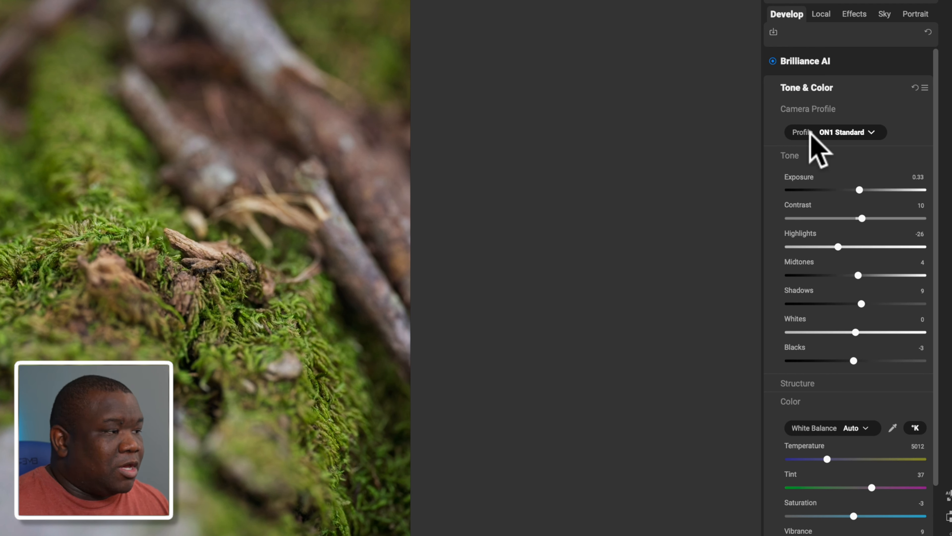
{"action": "left_click", "coordinate": [869, 133]}
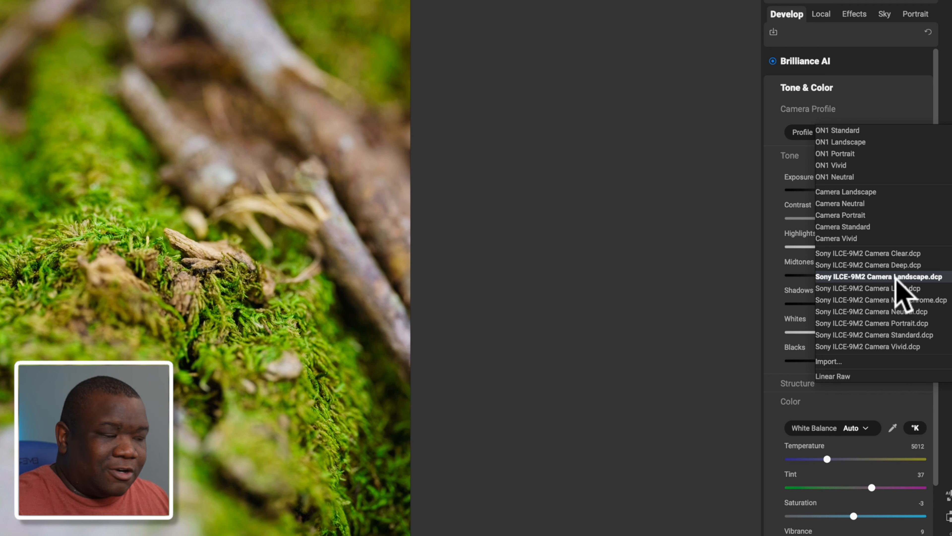
{"action": "left_click", "coordinate": [895, 277]}
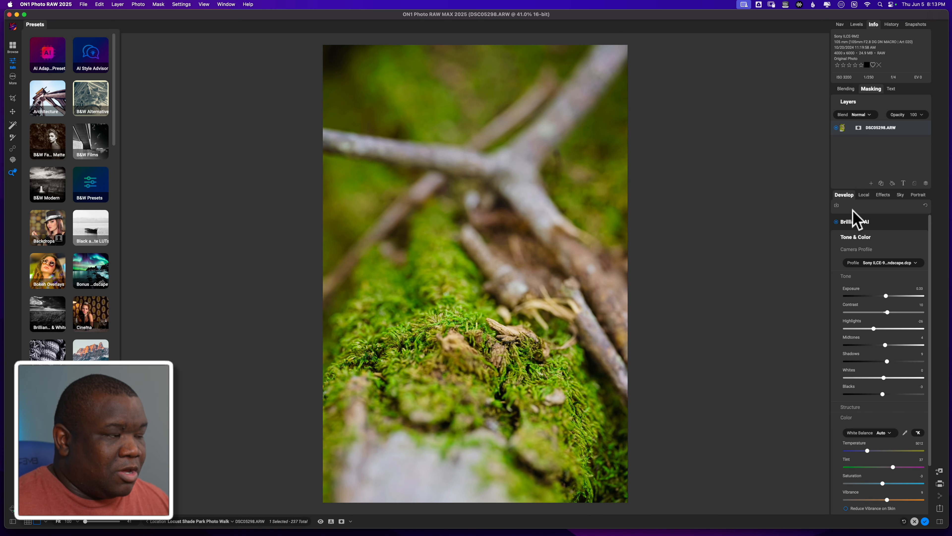
Start saving a new preset and name it BA - DCP Landscape.
{"action": "left_click", "coordinate": [833, 196]}
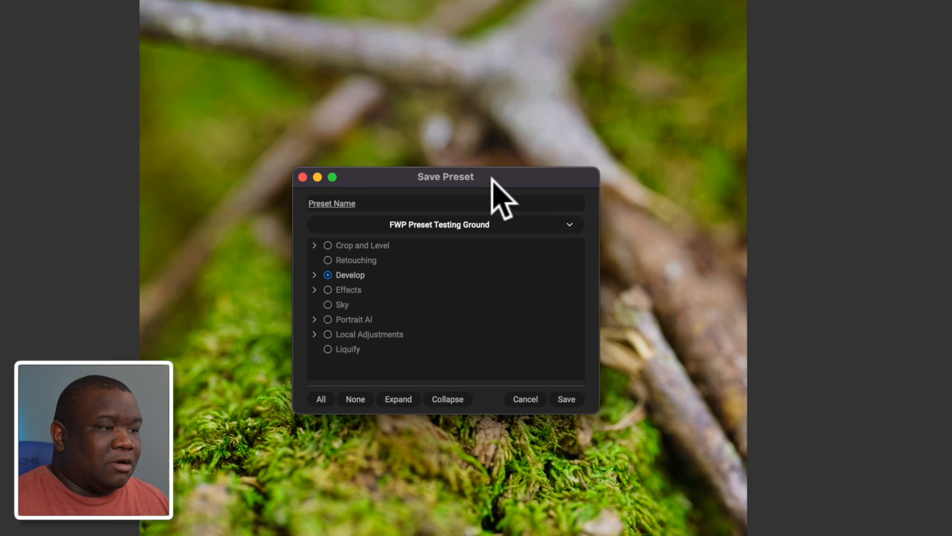
{"action": "left_click_drag", "start_coordinate": [496, 210], "coordinate": [449, 136]}
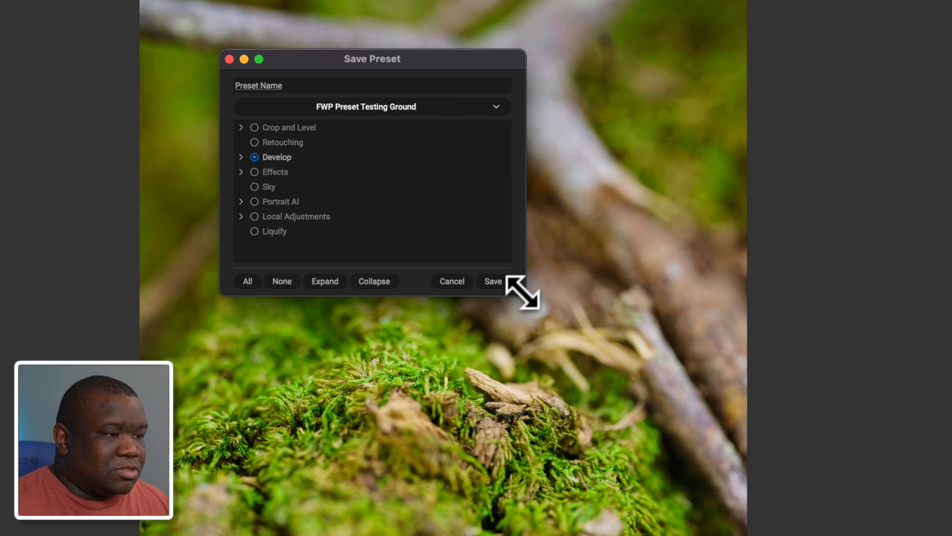
{"action": "left_click_drag", "start_coordinate": [523, 294], "coordinate": [733, 452]}
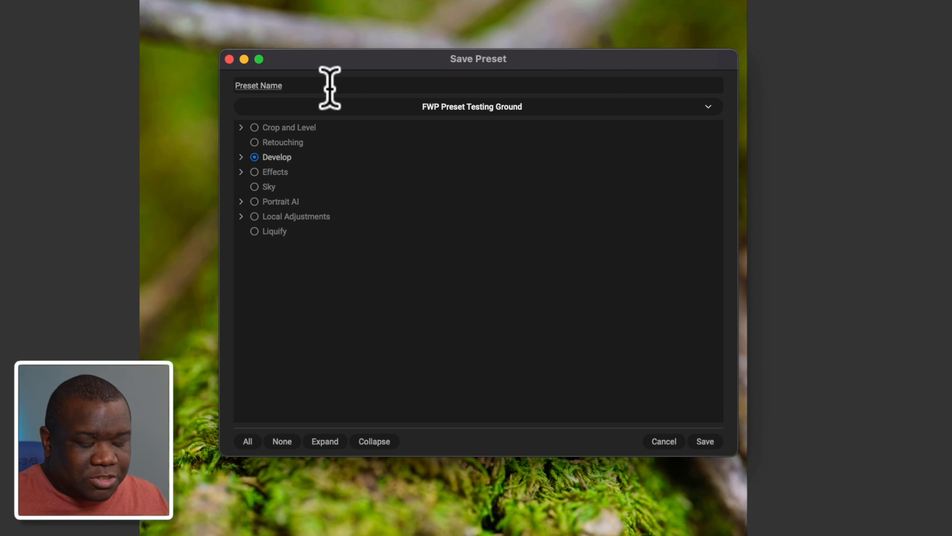
{"action": "type", "text": "BA - "}
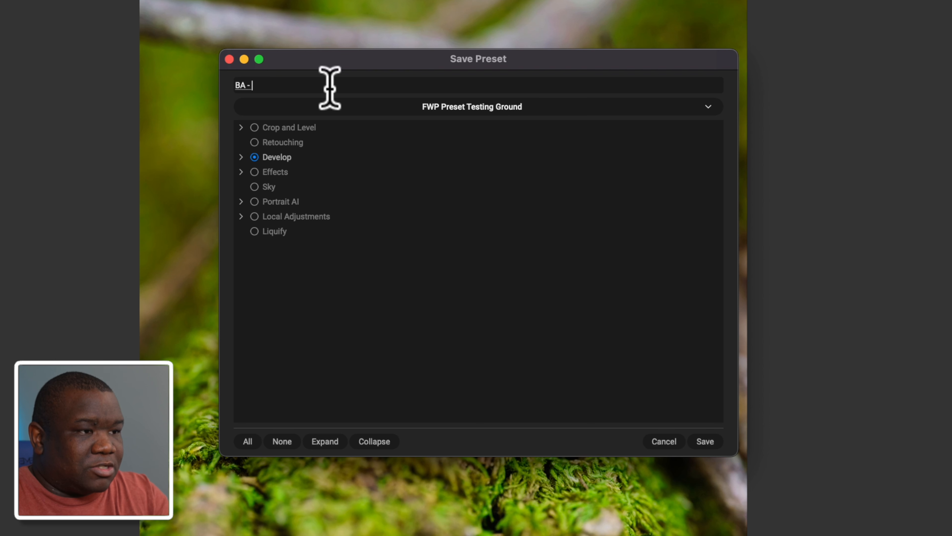
{"action": "type", "text": "DCP La"}
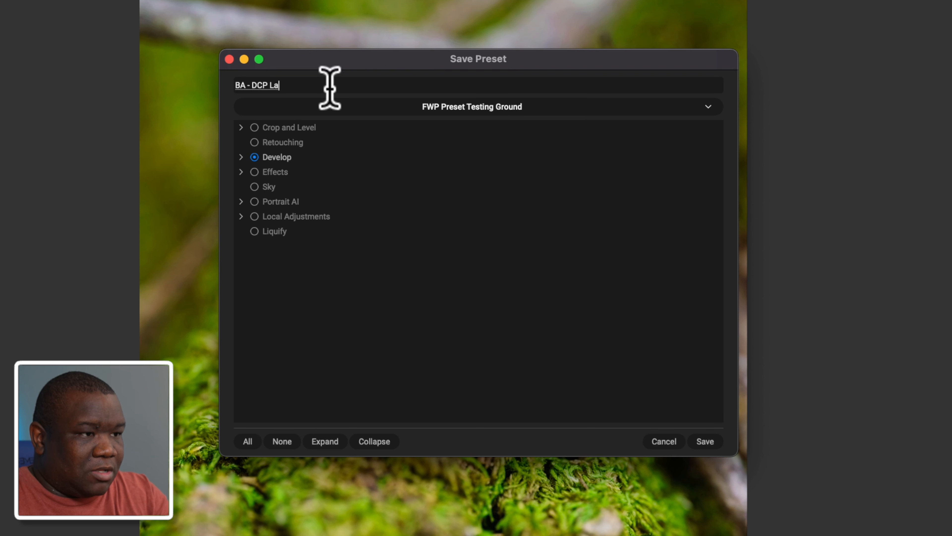
{"action": "type", "text": "ndscape"}
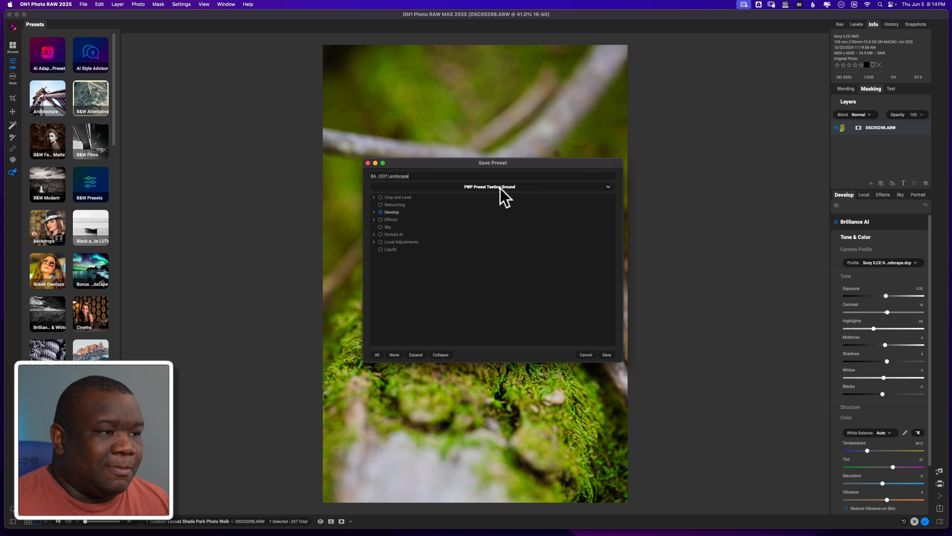
Keep the preset category FWP Preset Testing Ground and expand the Develop and Color & Tone groups of included settings.
{"action": "left_click", "coordinate": [608, 186]}
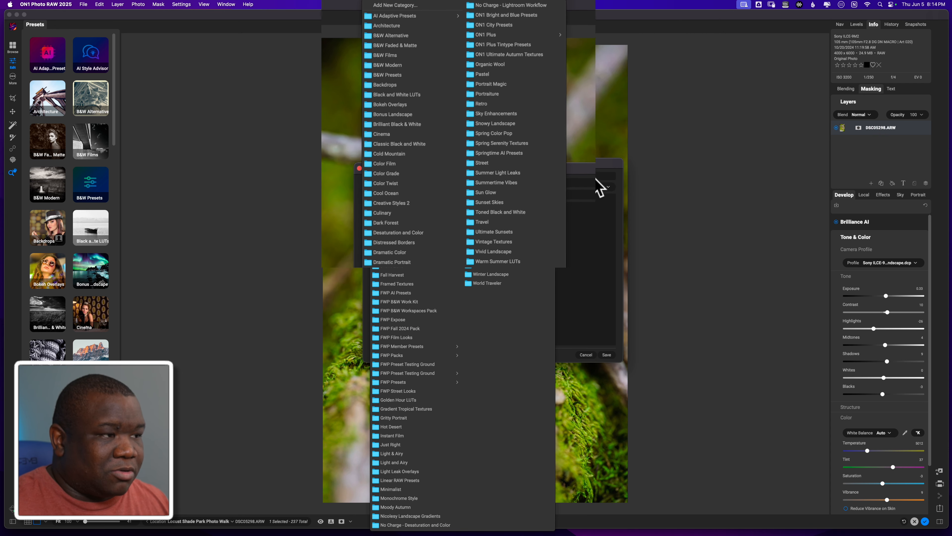
{"action": "left_click", "coordinate": [595, 197]}
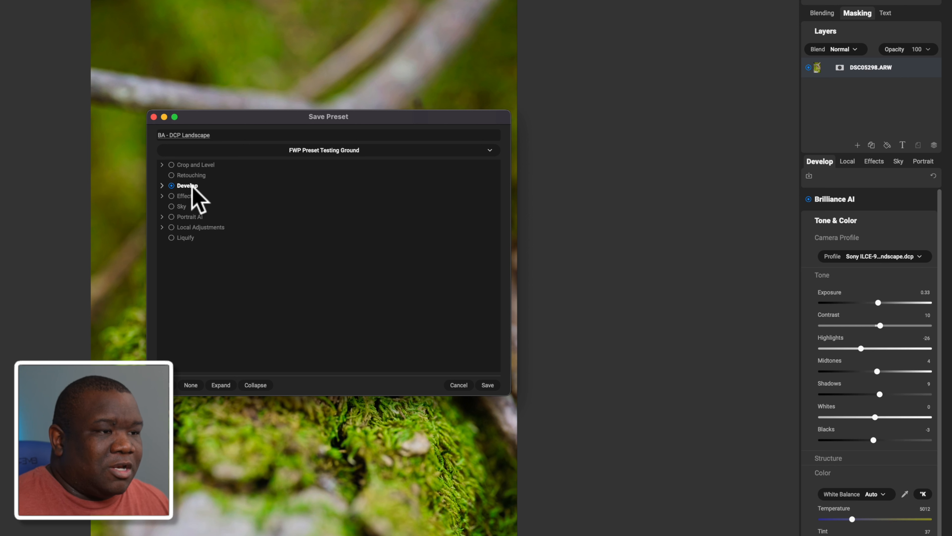
{"action": "left_click", "coordinate": [162, 185]}
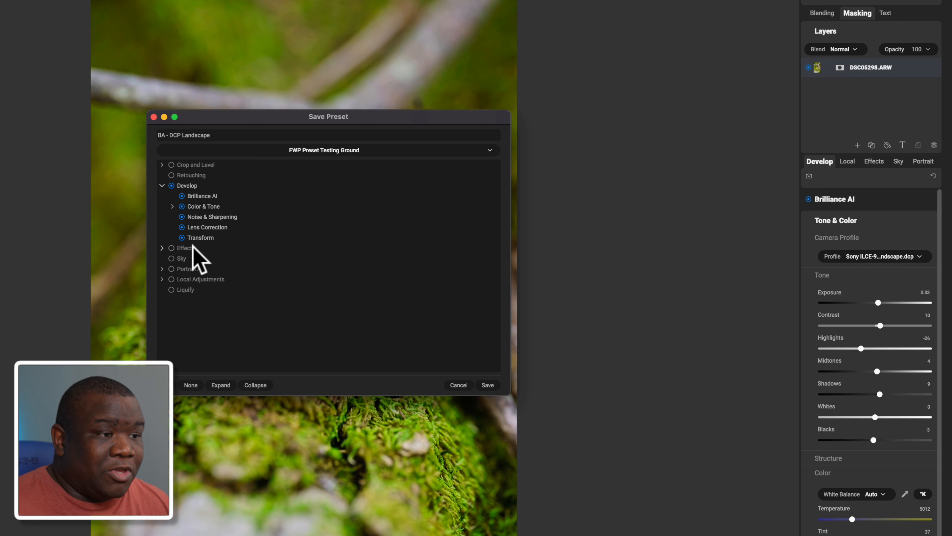
{"action": "left_click", "coordinate": [172, 206]}
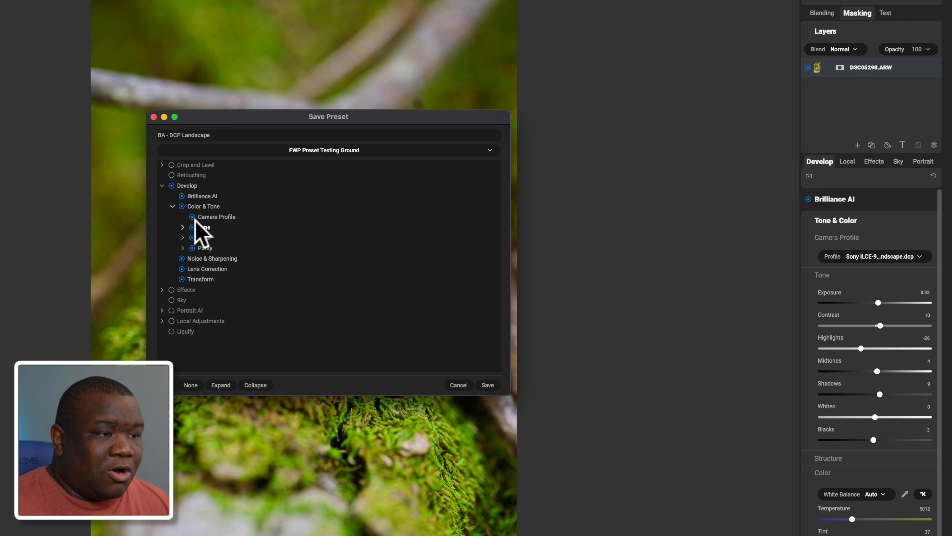
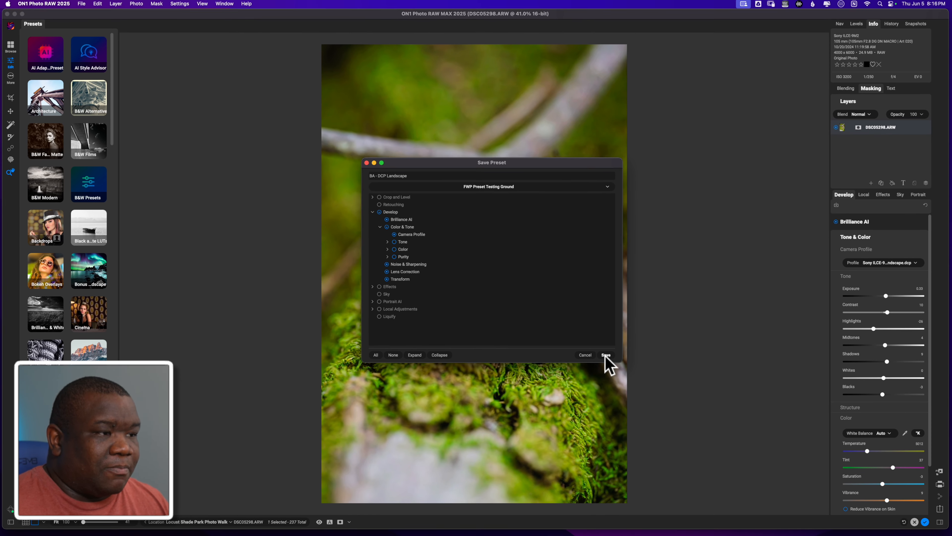
Save the BA - DCP Landscape preset and apply it to the leaf photo from the FWP Preset Testing Ground category.
{"action": "left_click", "coordinate": [565, 366]}
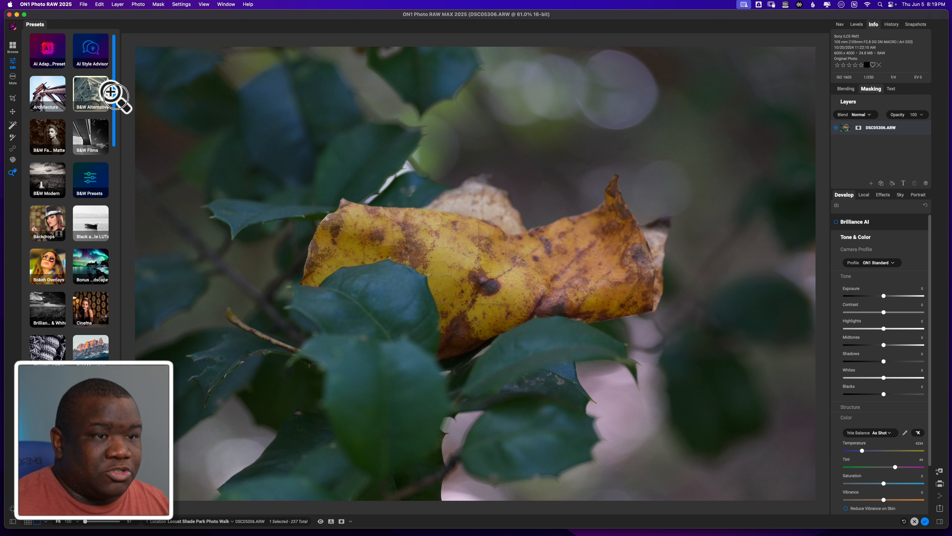
{"action": "scroll", "coordinate": [110, 113], "scroll_direction": "down", "scroll_amount": 8}
{"action": "scroll", "coordinate": [109, 122], "scroll_direction": "down", "scroll_amount": 6}
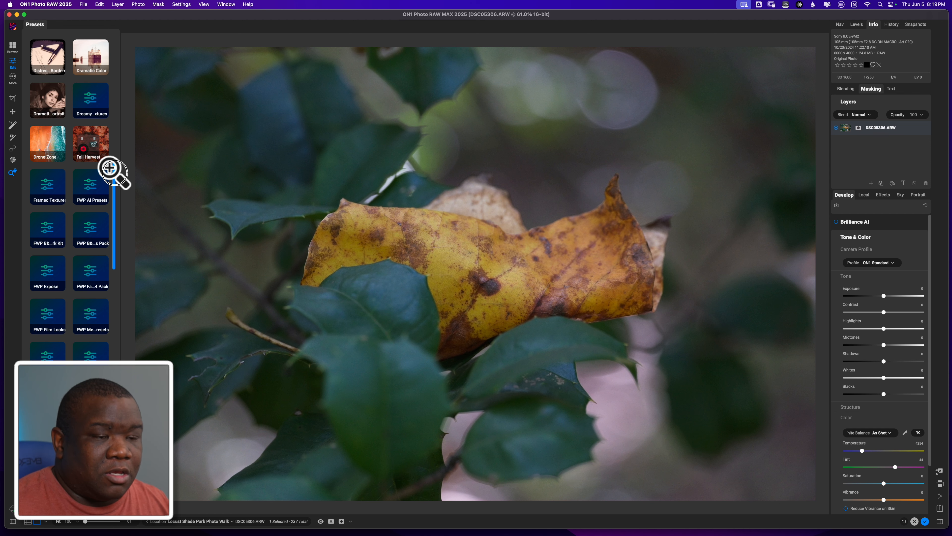
{"action": "scroll", "coordinate": [111, 170], "scroll_direction": "down", "scroll_amount": 2}
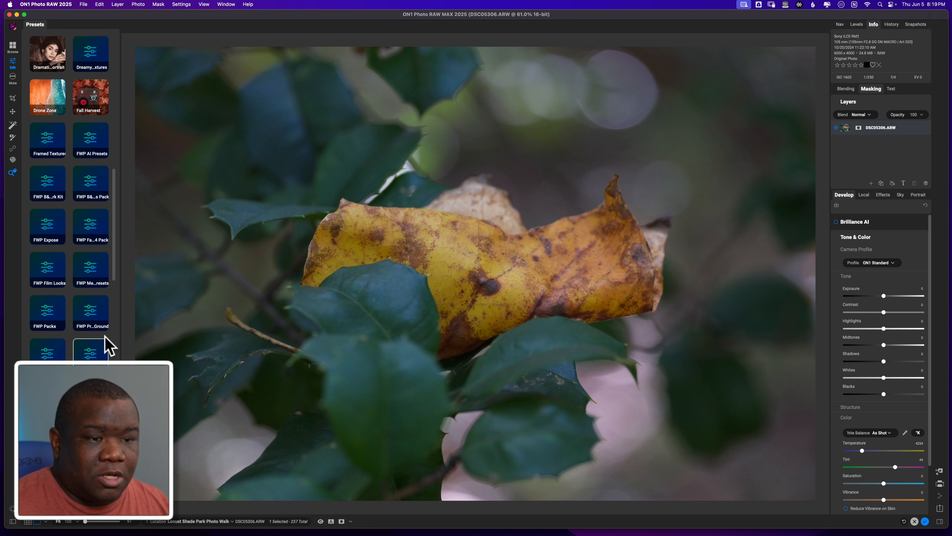
{"action": "left_click", "coordinate": [91, 315]}
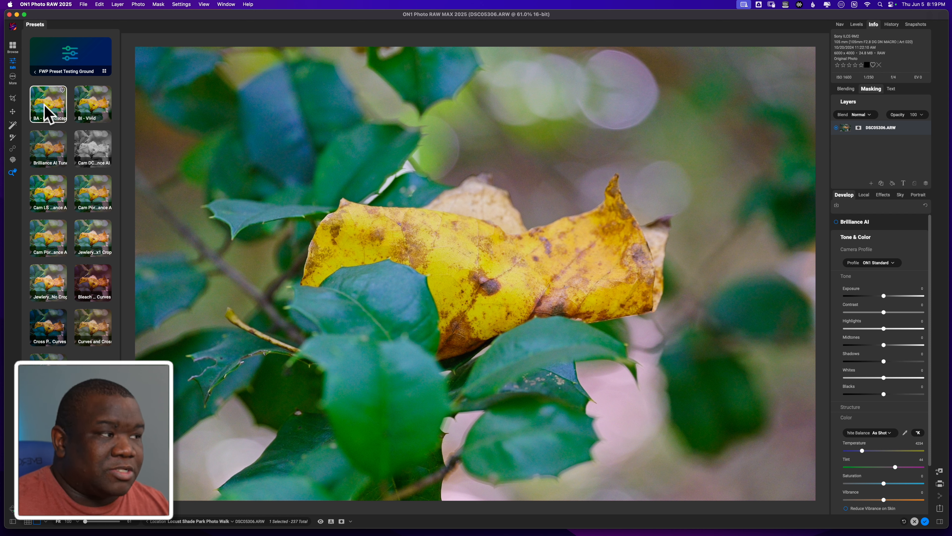
{"action": "left_click", "coordinate": [45, 111]}
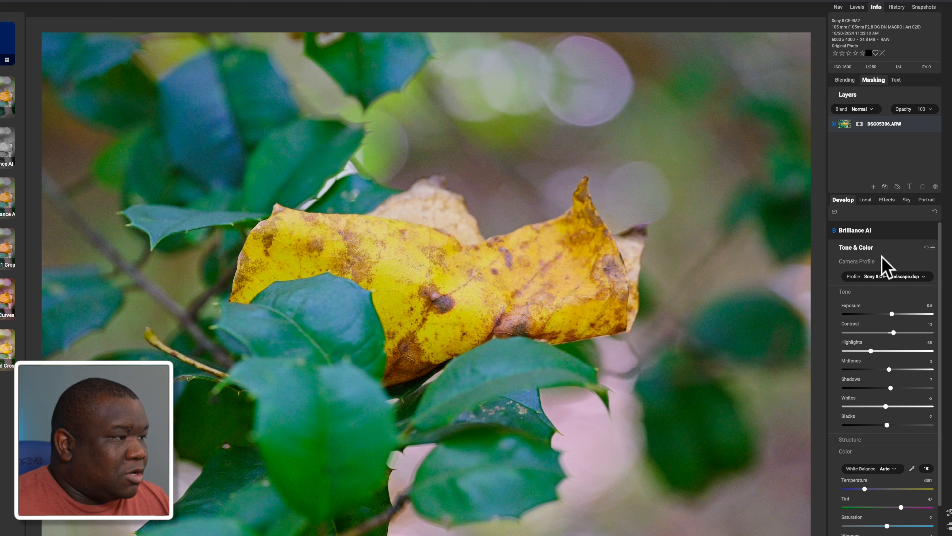
Expand the Noise & Sharpening panel and zoom in on the leaf to inspect the noise reduction.
{"action": "scroll", "coordinate": [887, 266], "scroll_direction": "down", "scroll_amount": 3}
{"action": "left_click", "coordinate": [872, 518]}
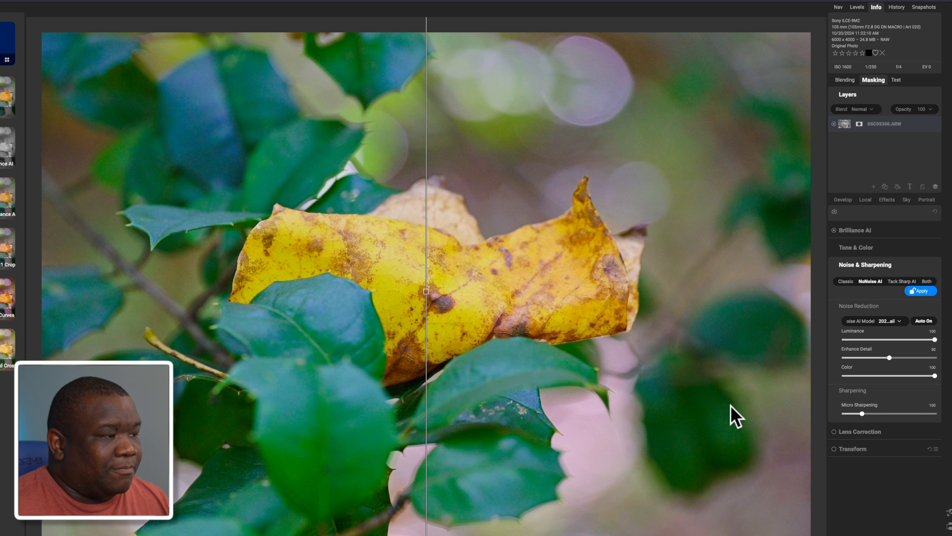
{"action": "key", "text": "super+equal"}
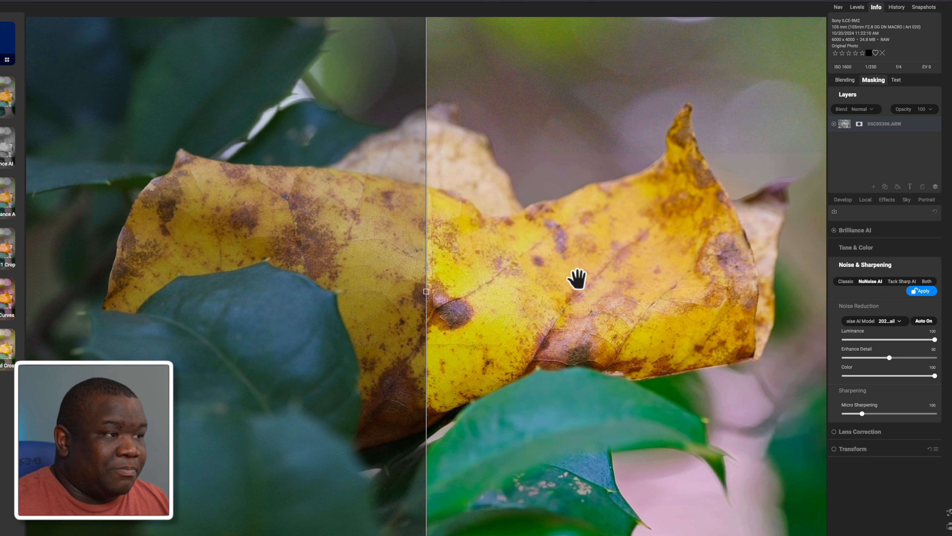
{"action": "key", "text": "super+0"}
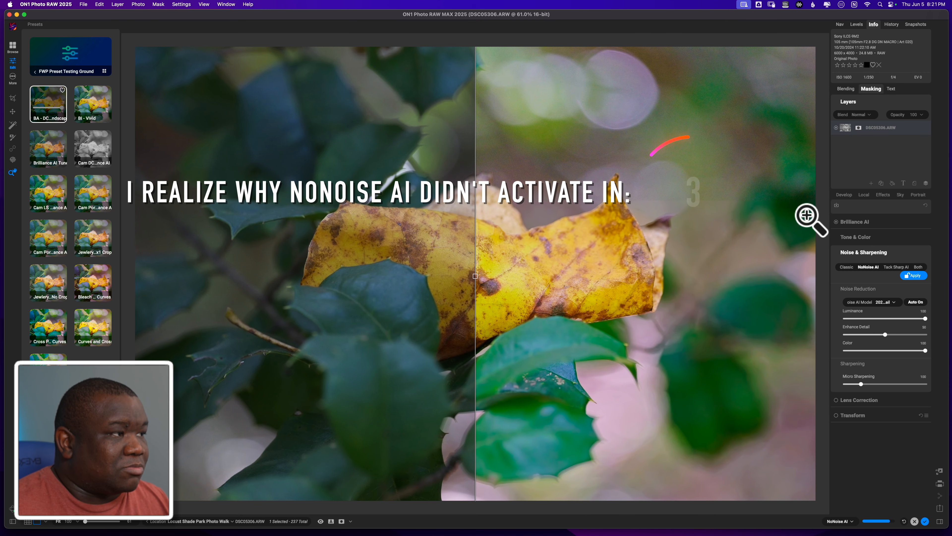
Apply NoNoise AI noise reduction to the photo.
{"action": "left_click", "coordinate": [847, 89]}
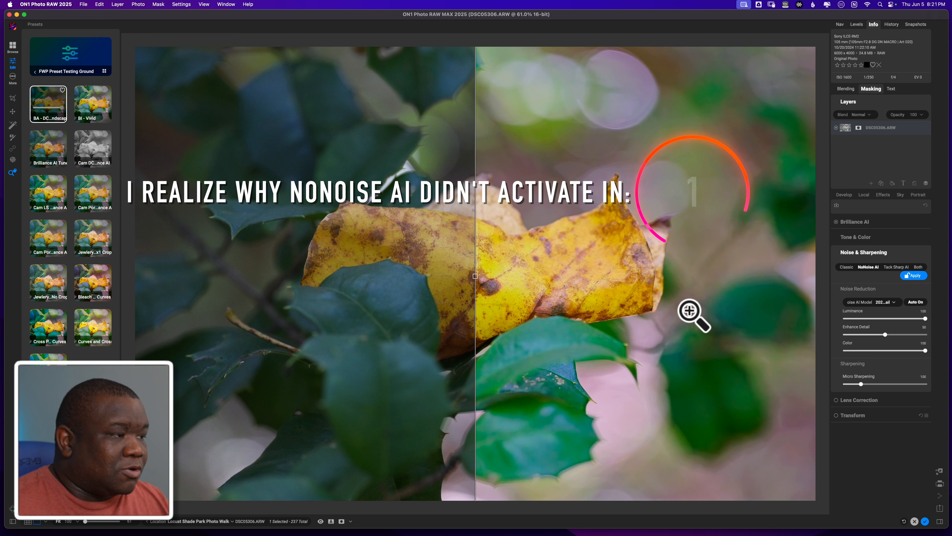
{"action": "left_click", "coordinate": [914, 276]}
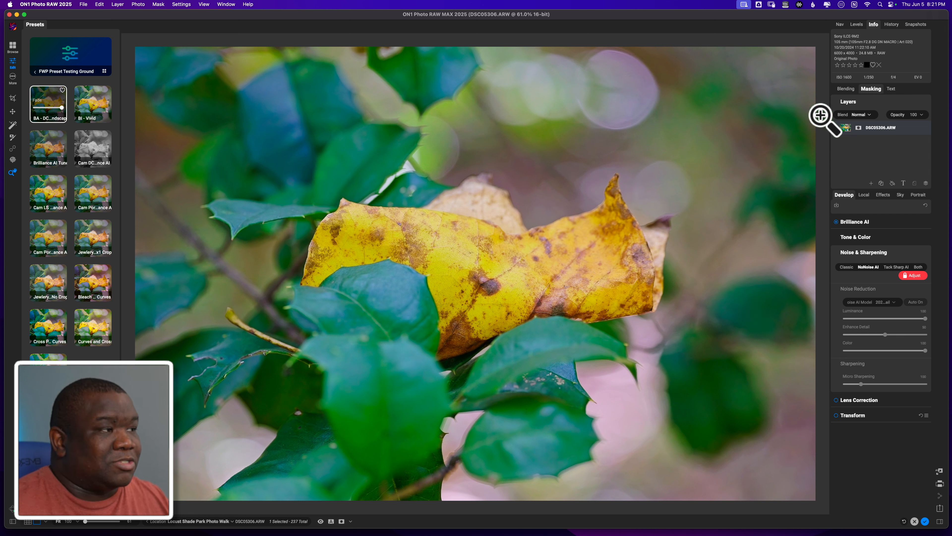
{"action": "left_click", "coordinate": [847, 88]}
{"action": "left_click", "coordinate": [847, 88]}
{"action": "left_click", "coordinate": [848, 87]}
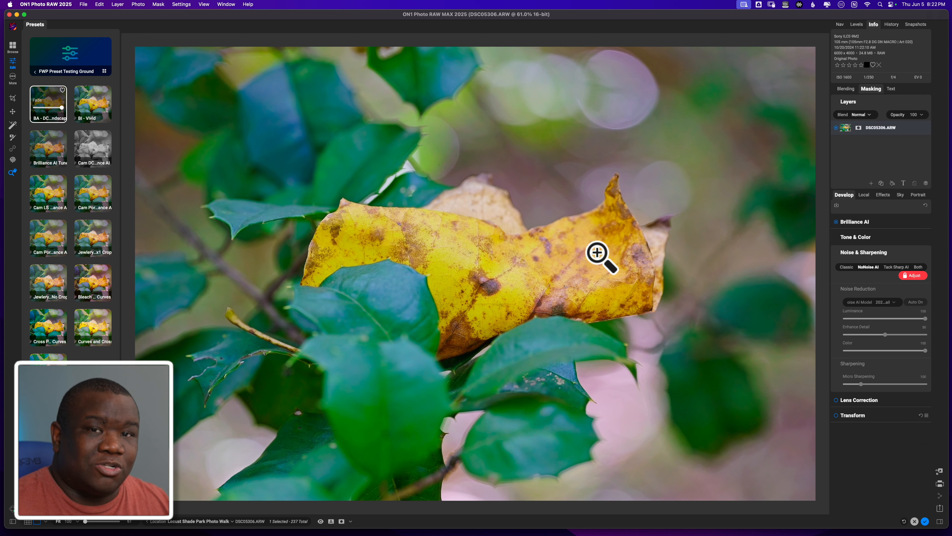